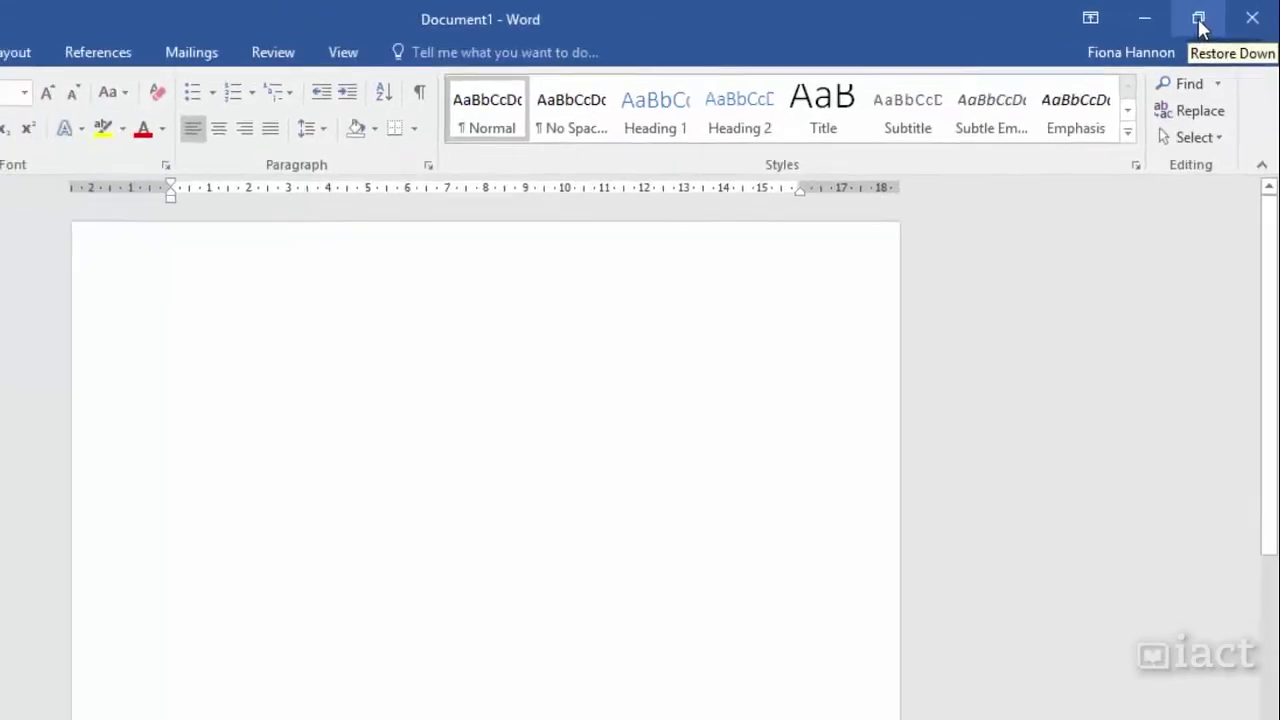
# Step: Restore down and maximize the Word window, then minimize it and bring it back from the taskbar
pyautogui.click(1214, 15)
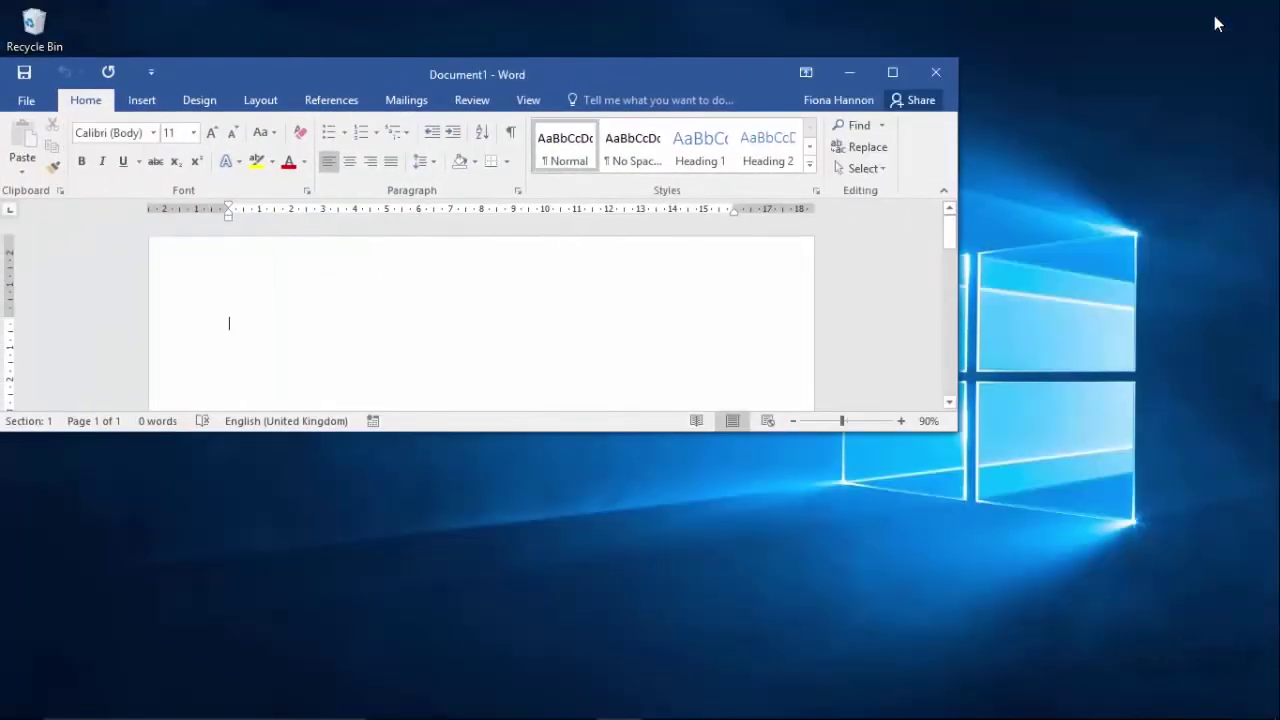
pyautogui.click(898, 72)
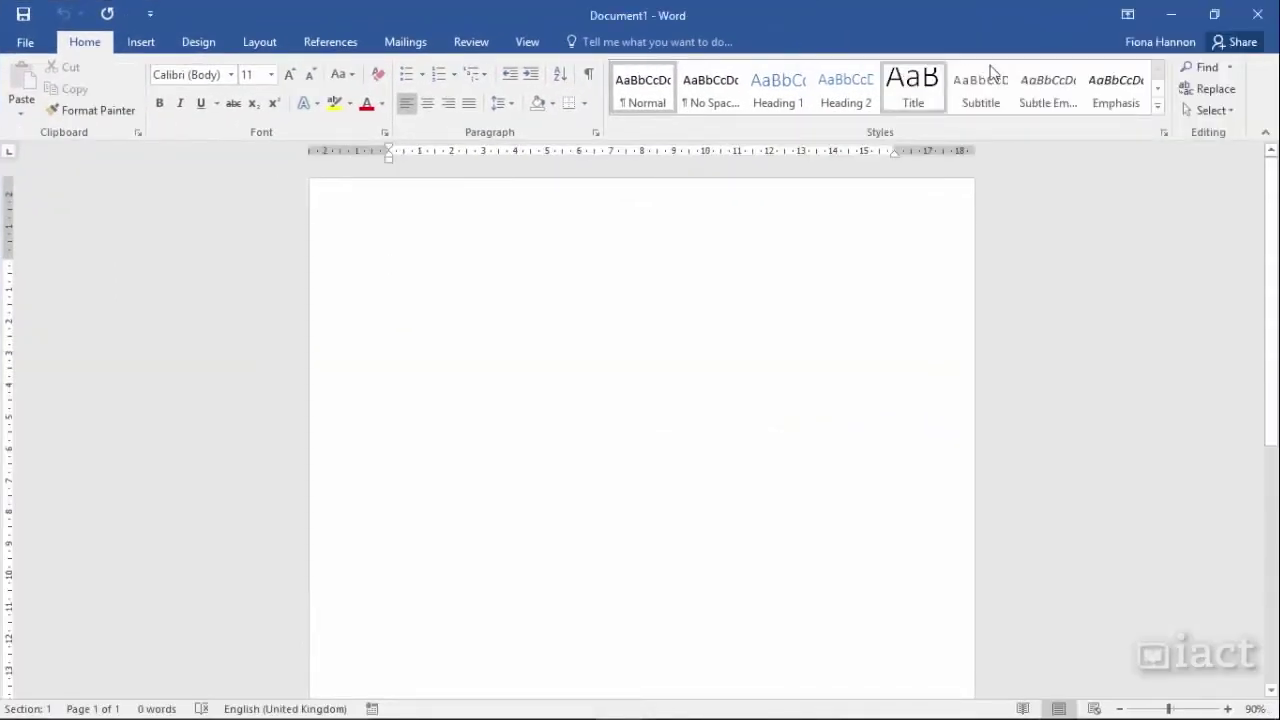
pyautogui.click(1168, 16)
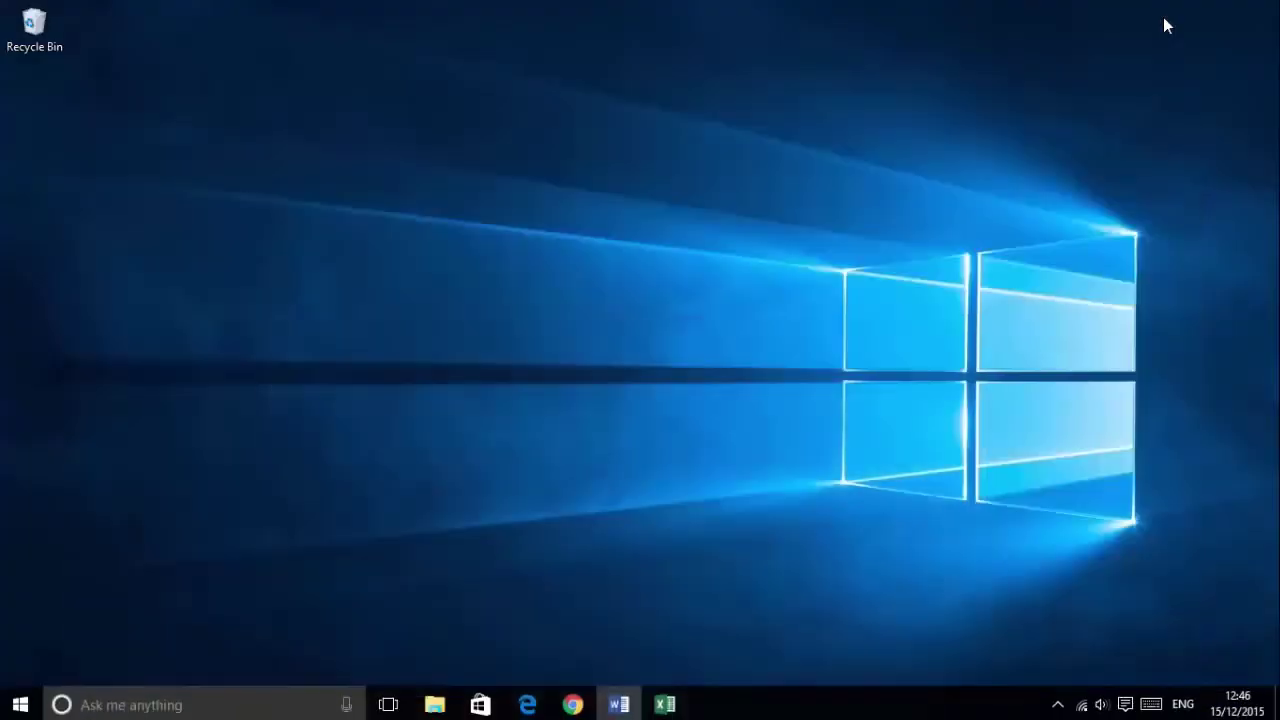
pyautogui.click(619, 705)
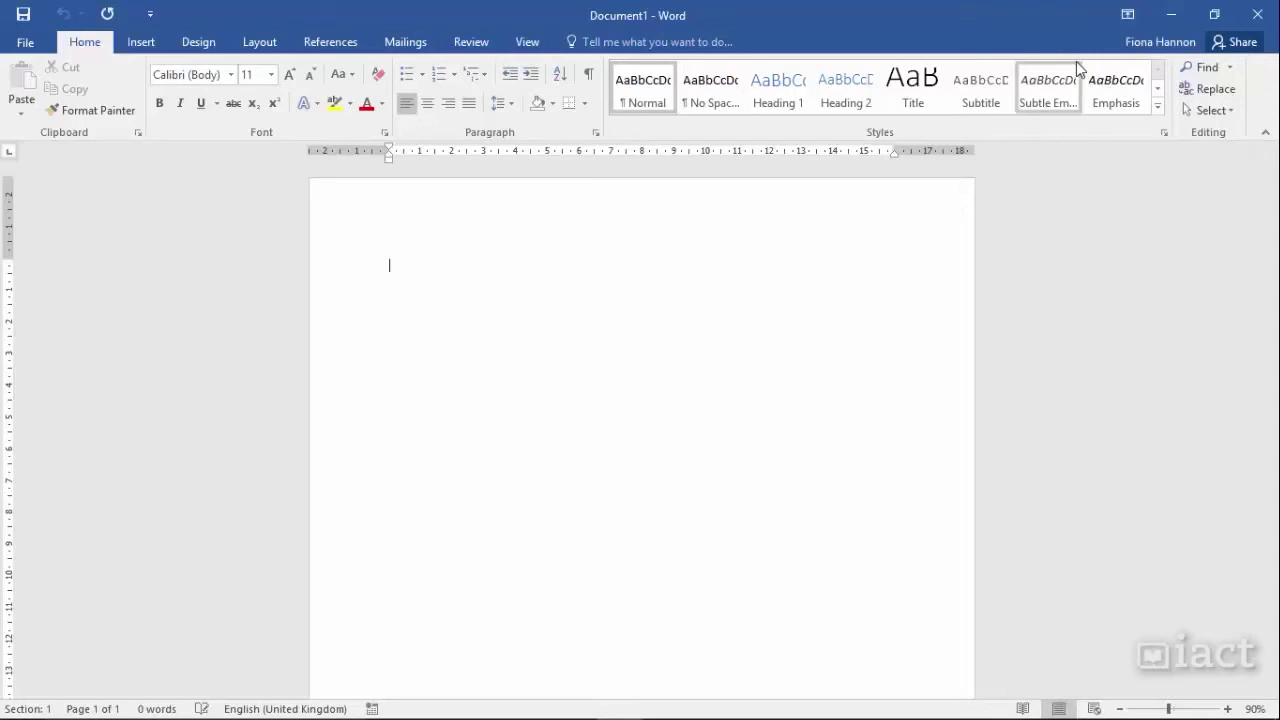
pyautogui.click(141, 44)
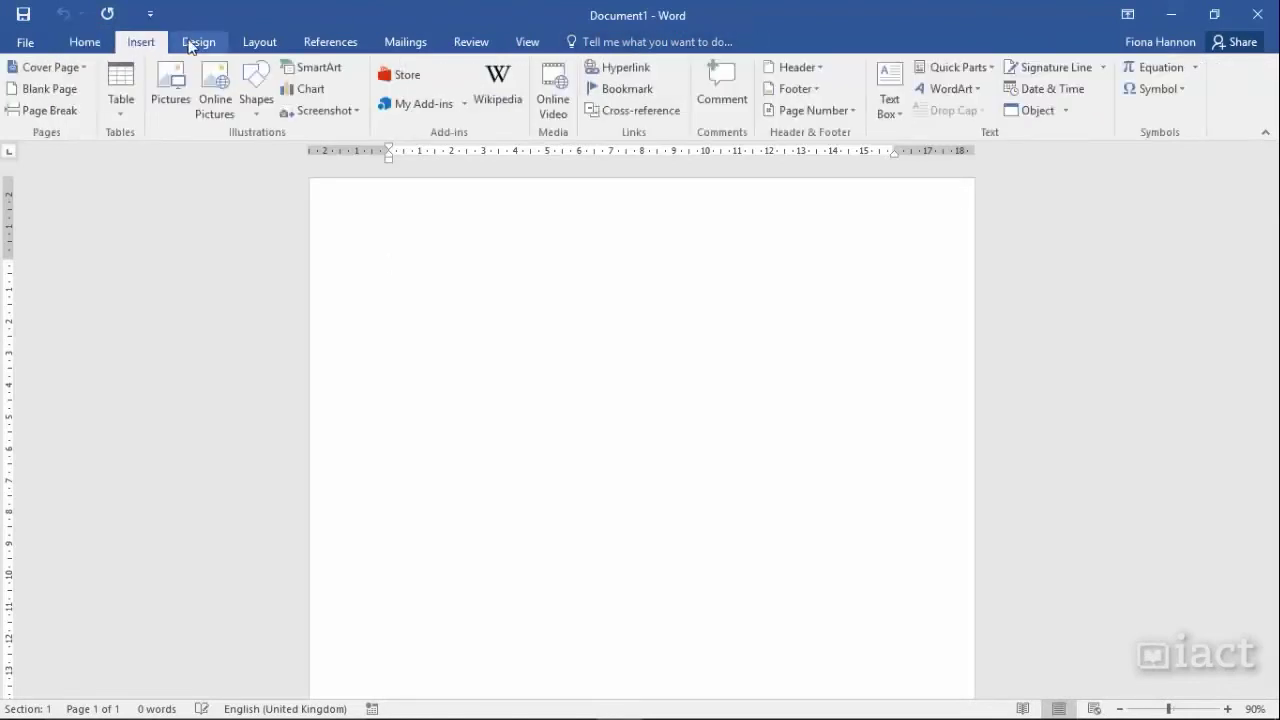
pyautogui.click(190, 46)
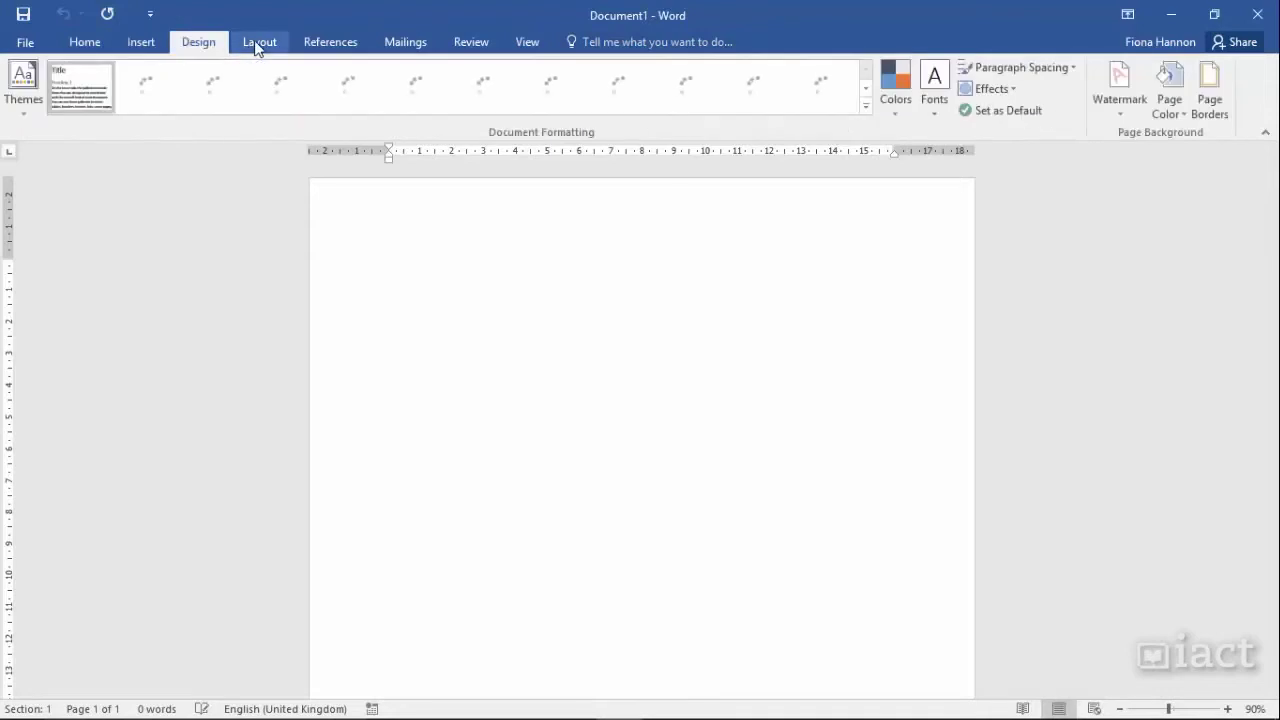
pyautogui.click(269, 41)
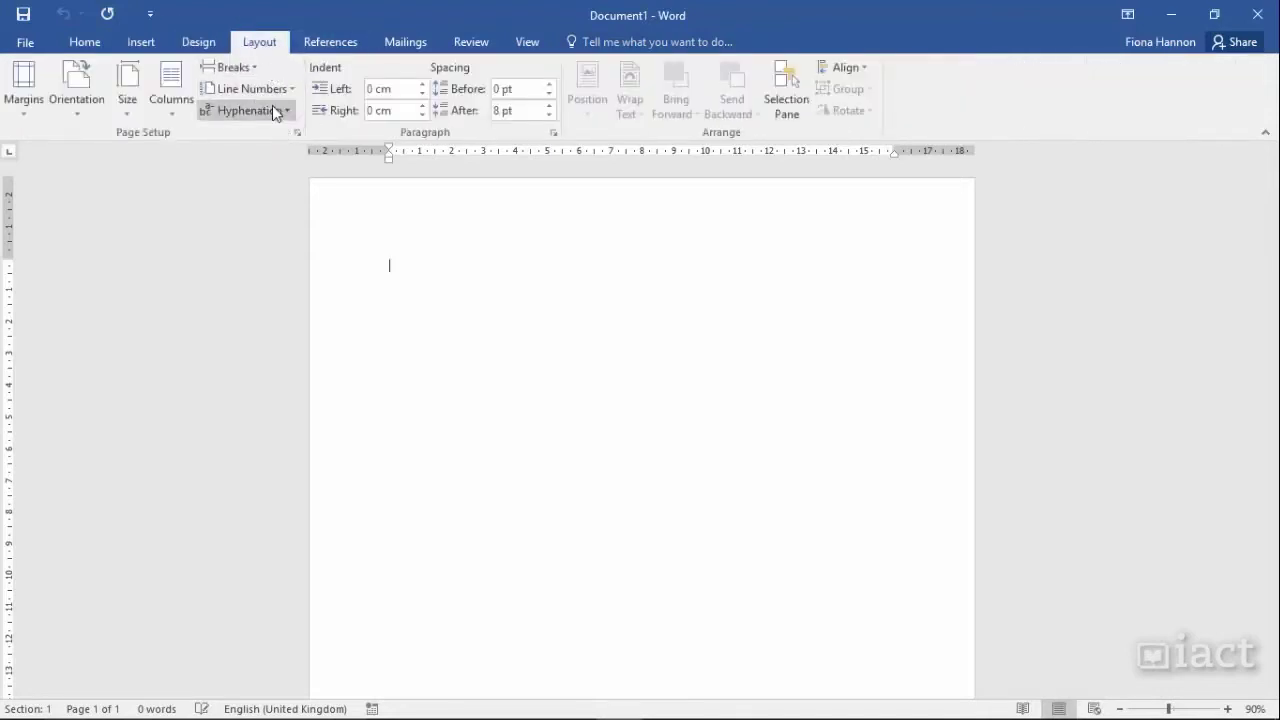
pyautogui.click(88, 45)
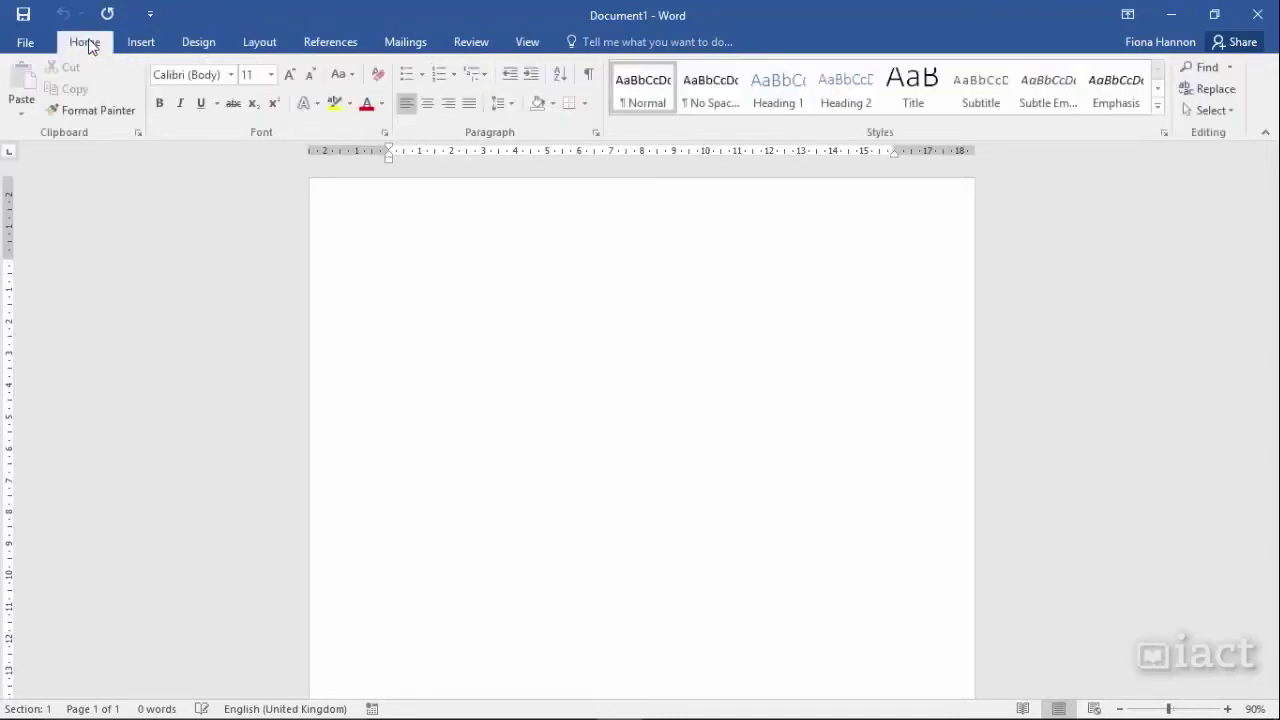
# Step: Switch the ribbon display to Auto-hide Ribbon so the blank page fills the screen
pyautogui.click(1127, 16)
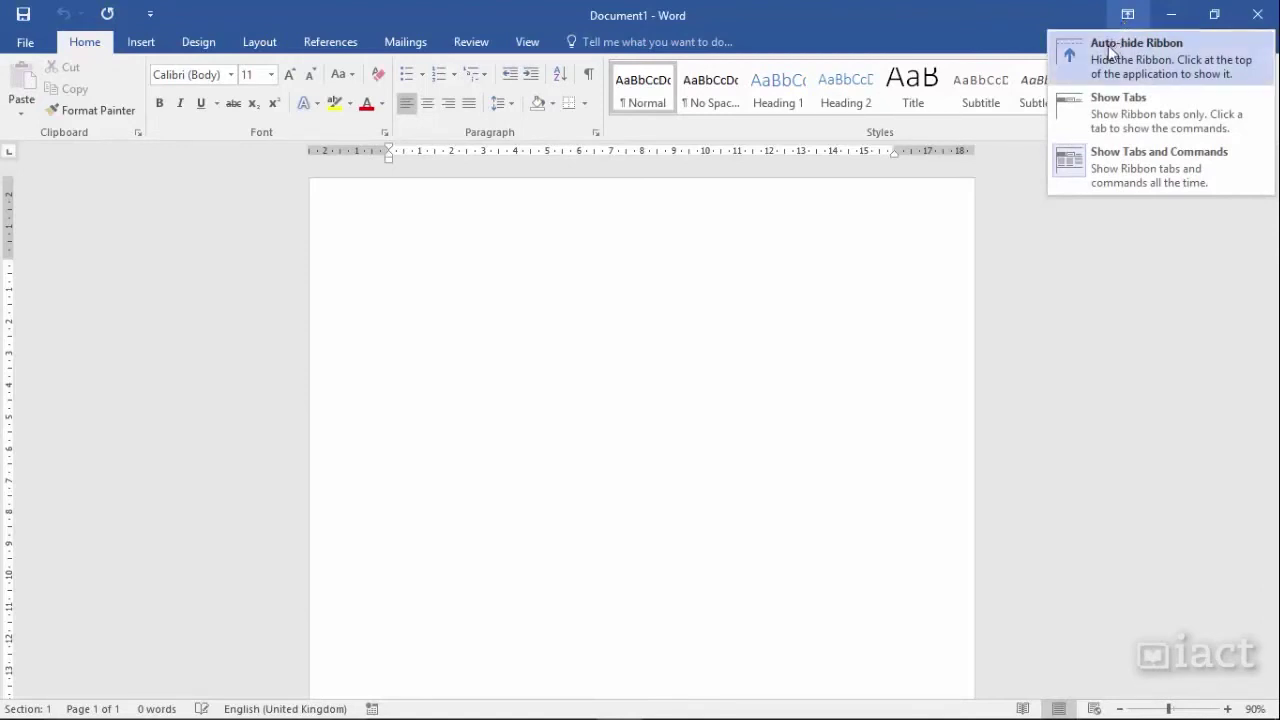
pyautogui.click(1108, 45)
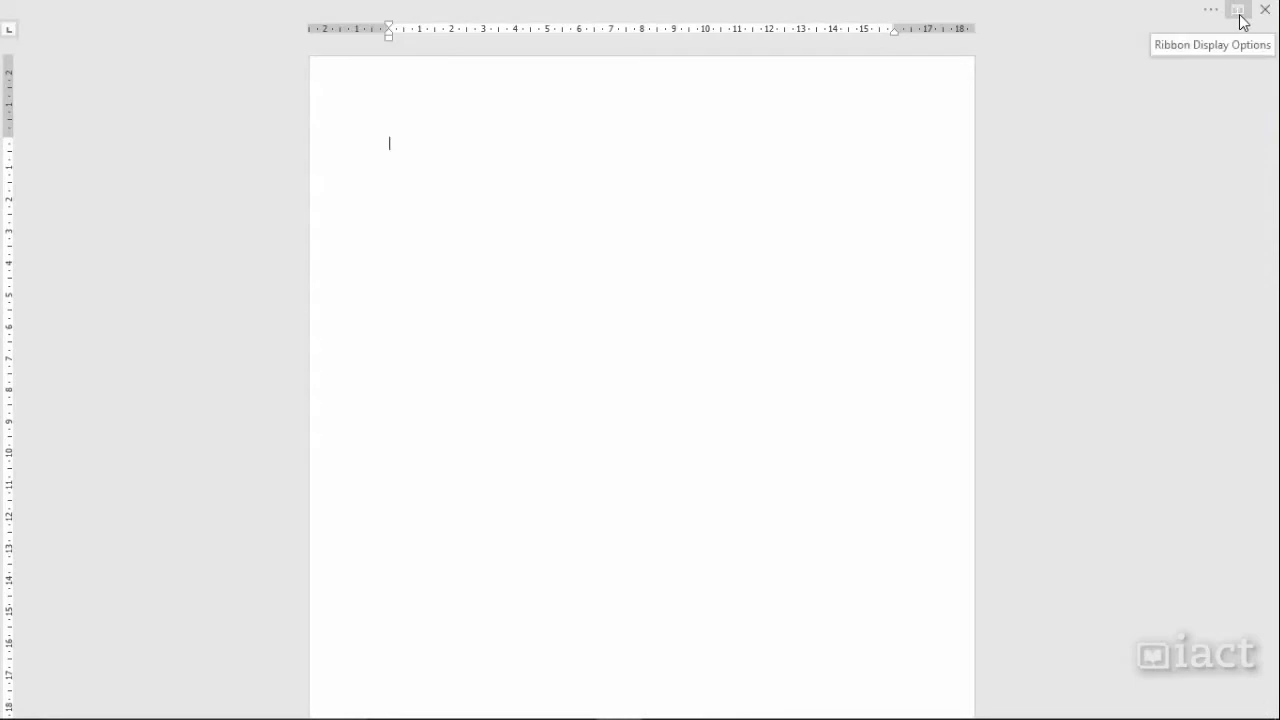
# Step: Set the ribbon to Show Tabs, briefly previewing the Insert commands before collapsing them
pyautogui.click(1238, 12)
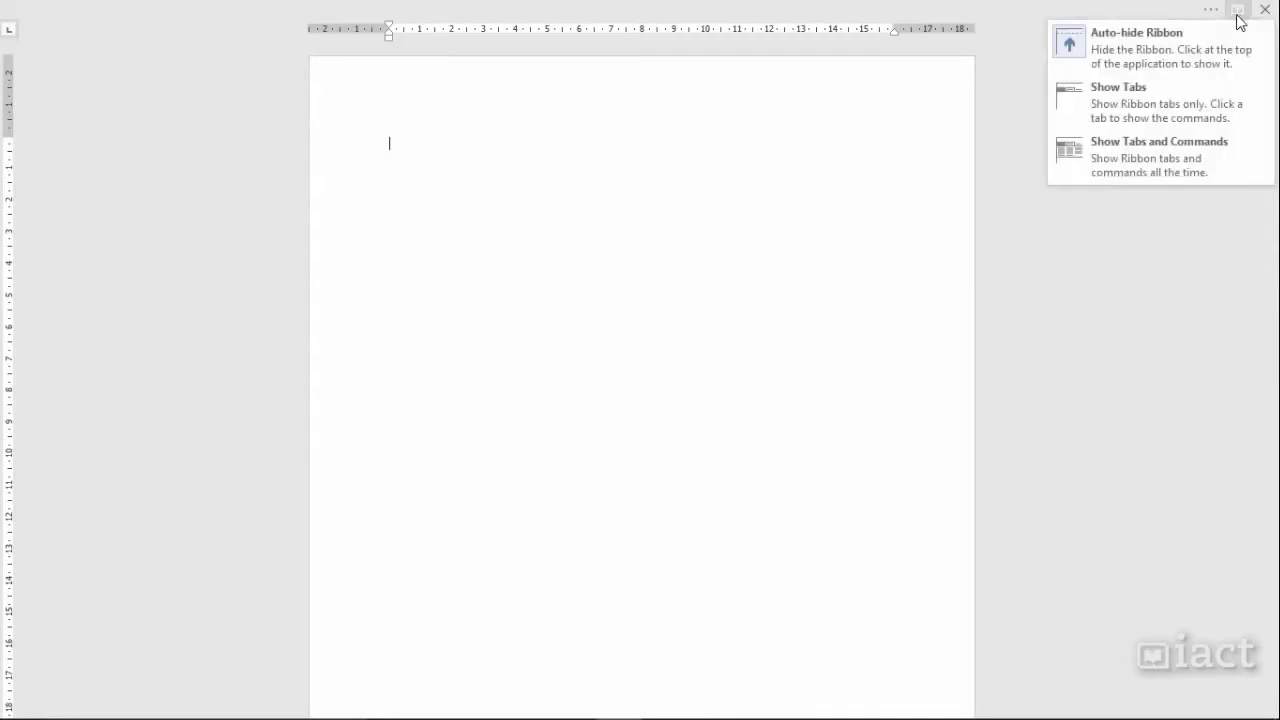
pyautogui.click(1117, 104)
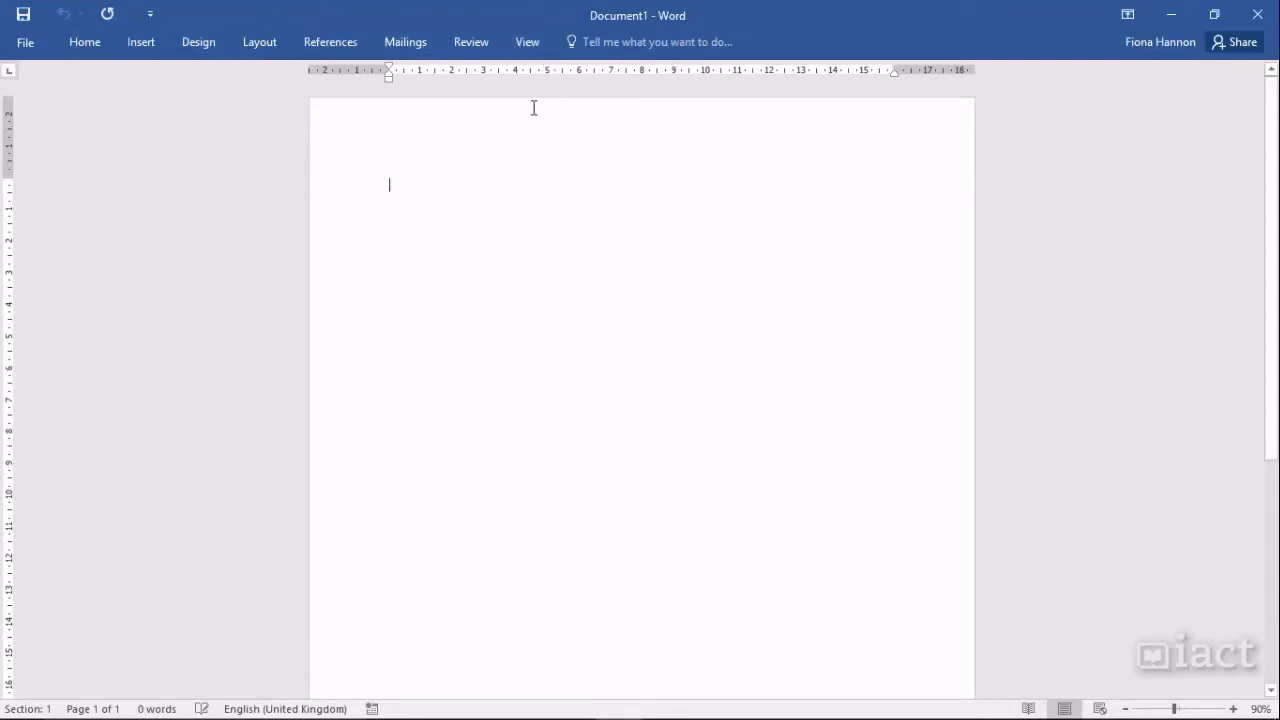
pyautogui.click(142, 49)
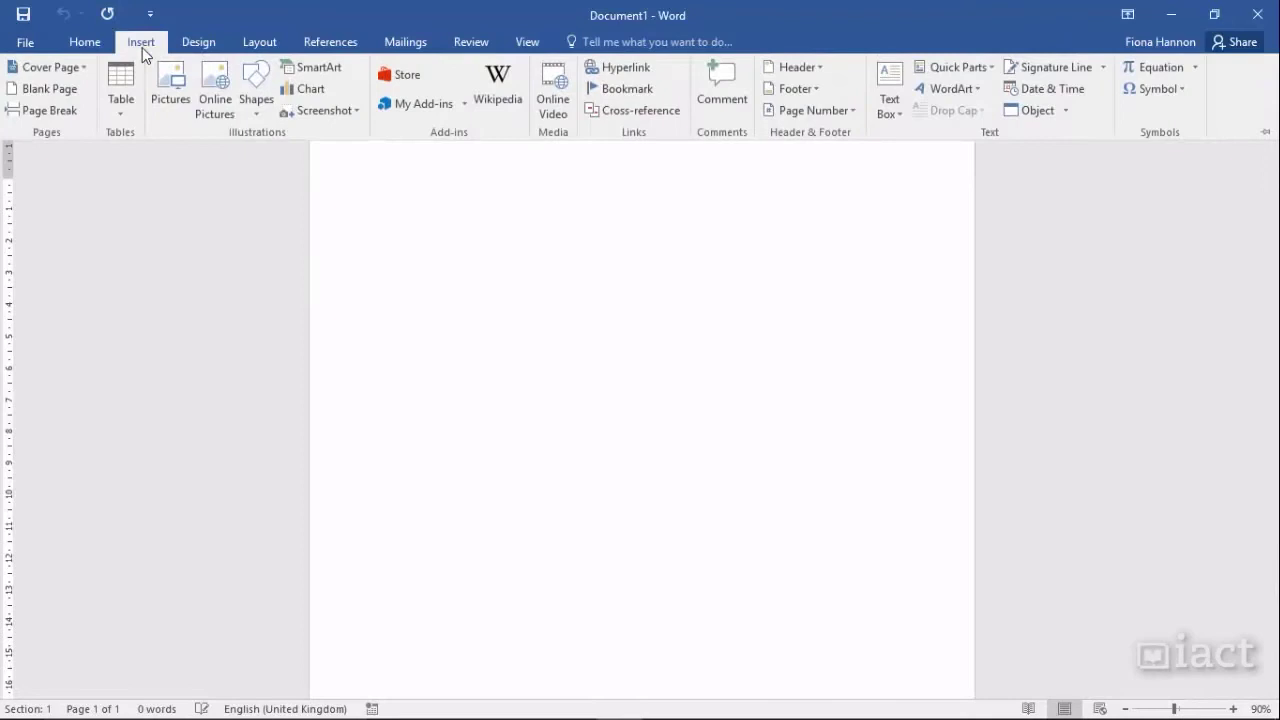
pyautogui.click(358, 311)
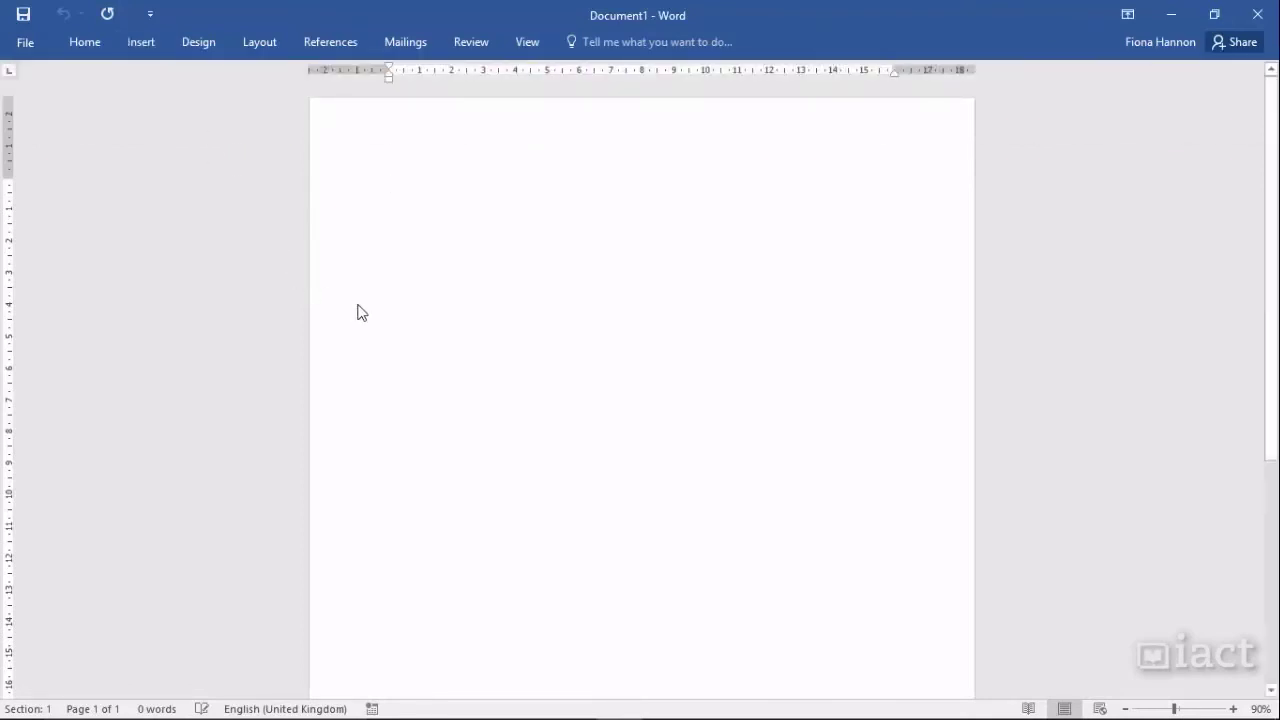
# Step: Pin the ribbon open with Show Tabs and Commands so the Insert commands stay visible
pyautogui.click(1127, 15)
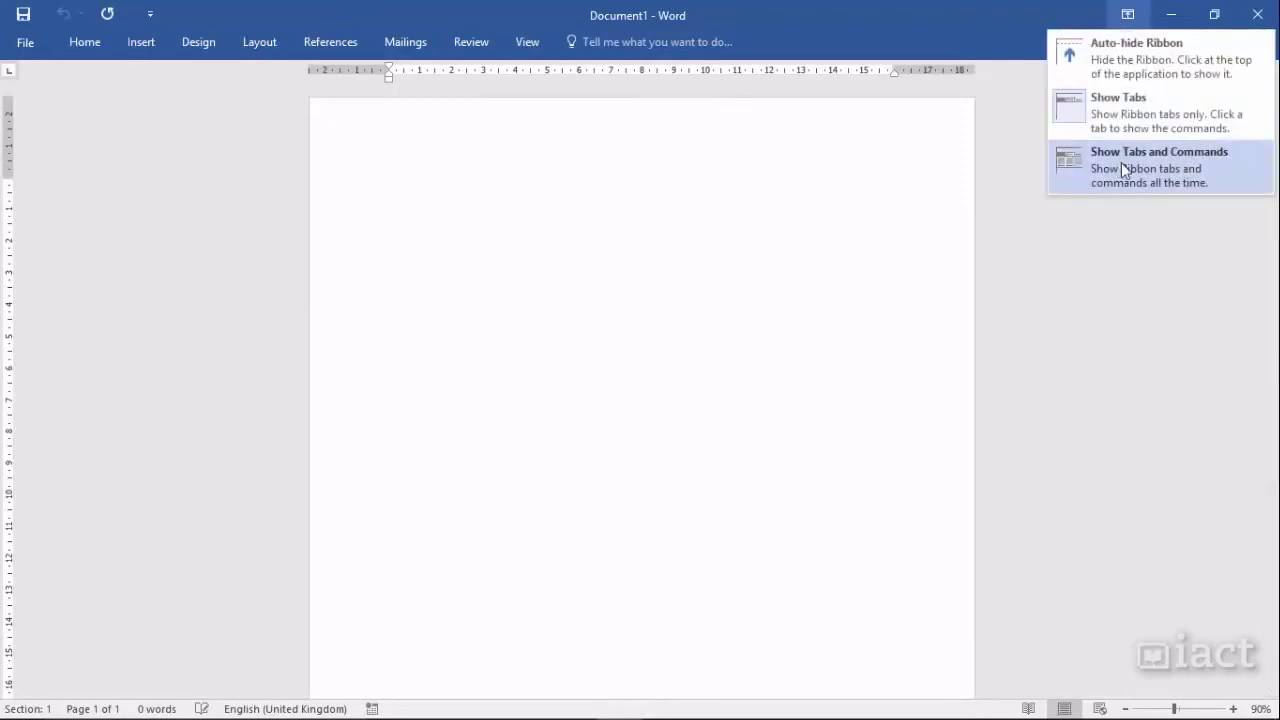
pyautogui.click(1206, 162)
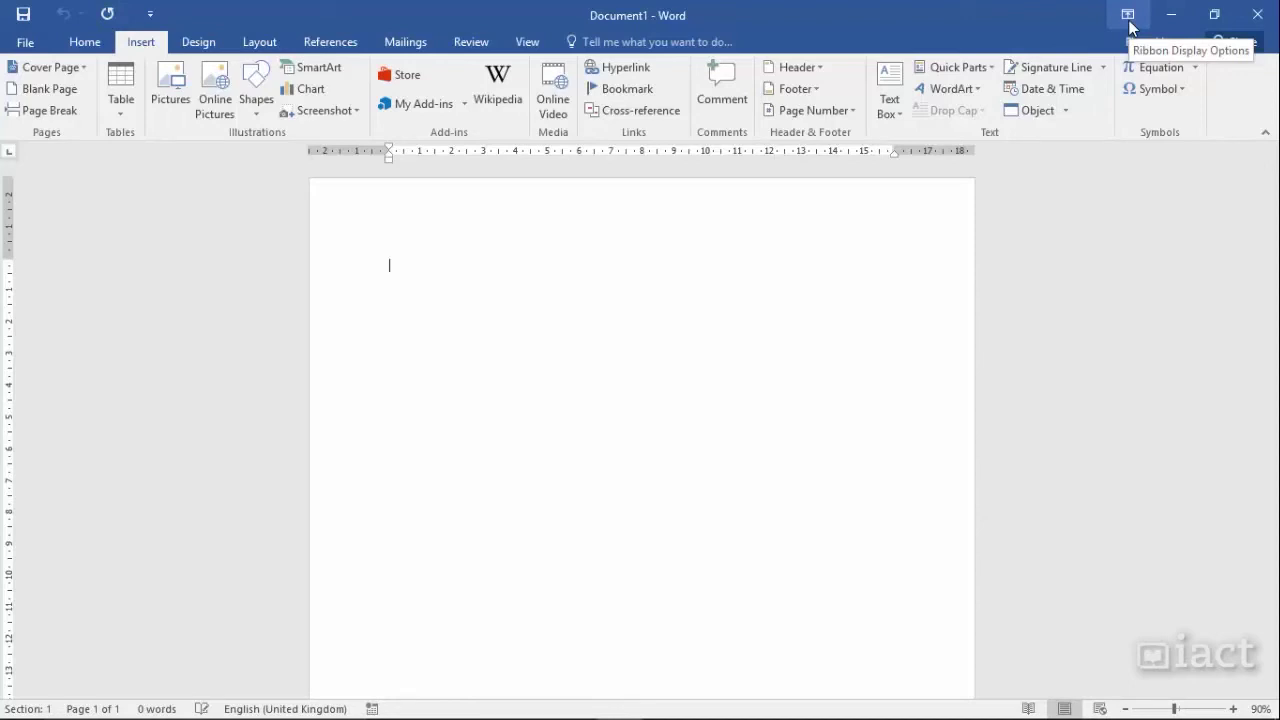
pyautogui.click(1127, 16)
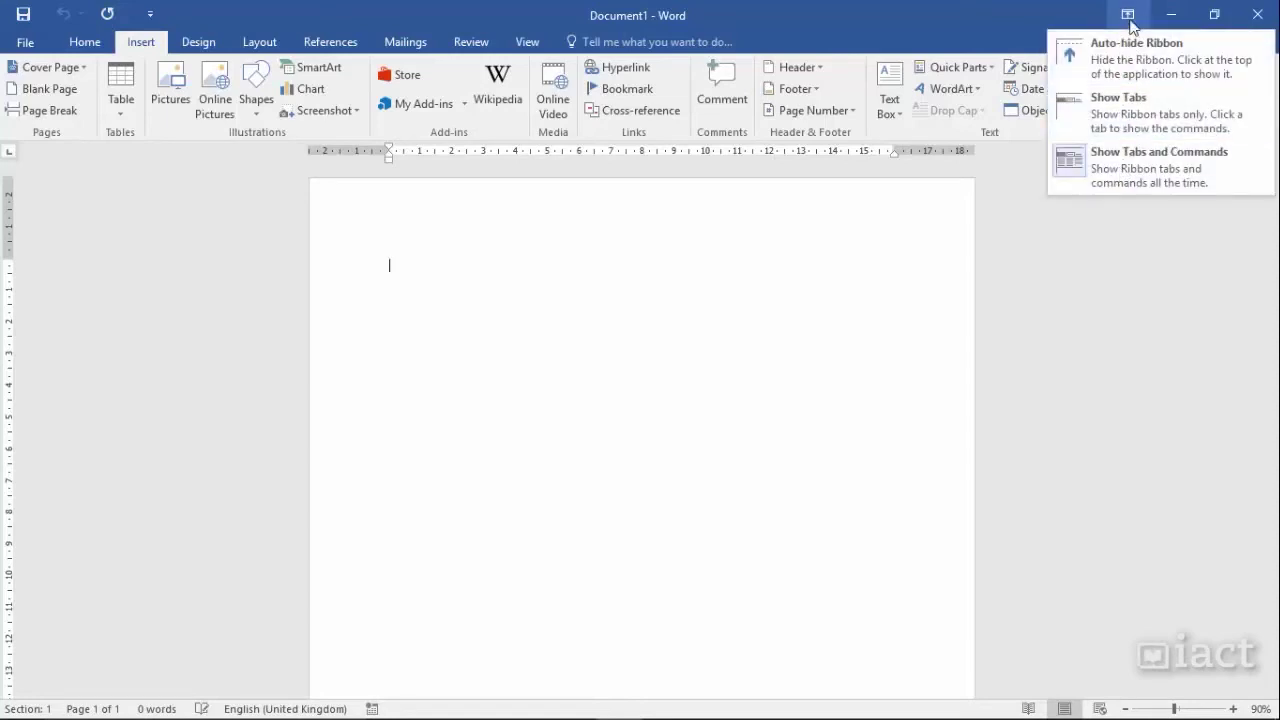
pyautogui.click(405, 248)
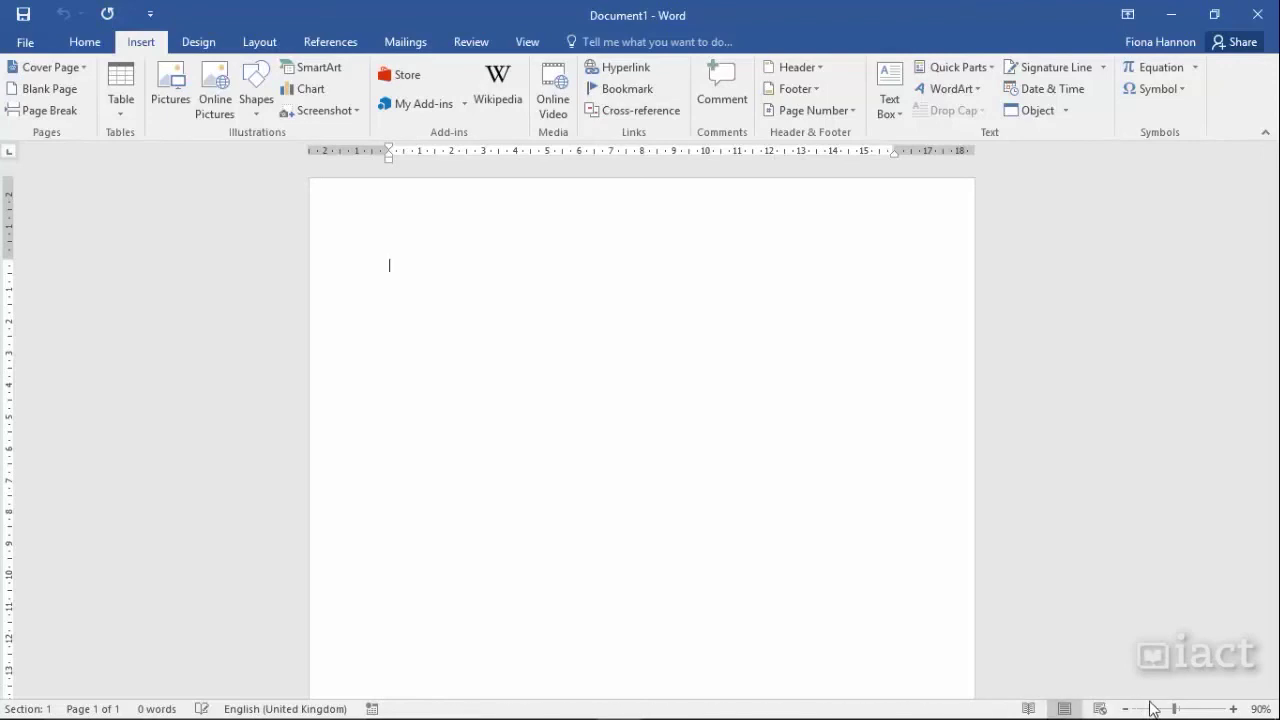
pyautogui.click(1233, 709)
pyautogui.click(1233, 709)
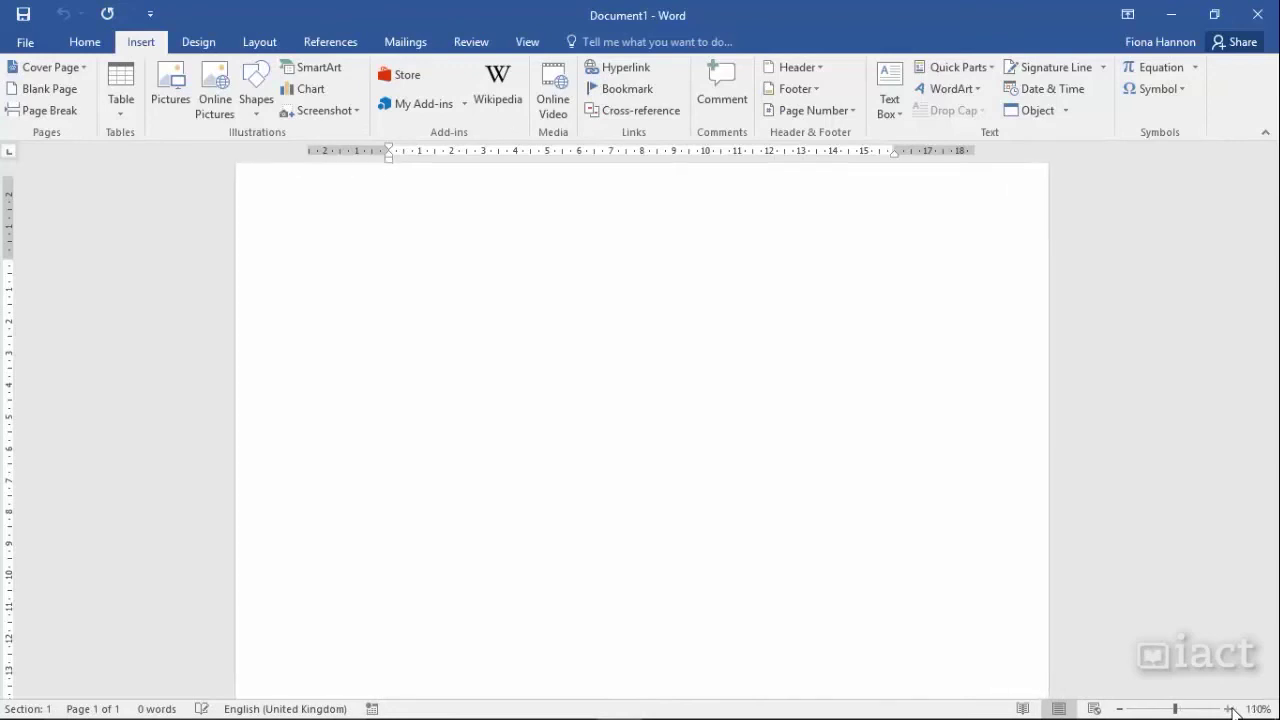
pyautogui.click(1233, 709)
pyautogui.click(1233, 709)
pyautogui.click(1233, 709)
pyautogui.click(1231, 709)
pyautogui.click(1231, 709)
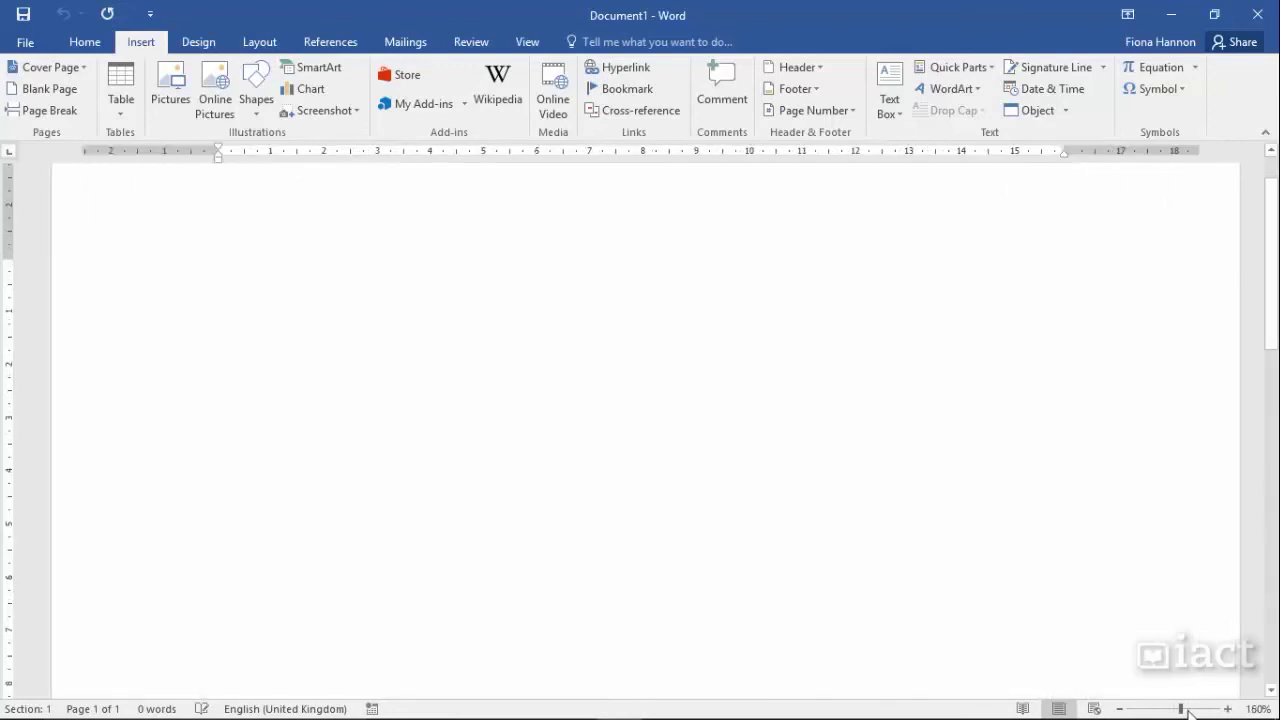
pyautogui.click(1119, 709)
pyautogui.click(1119, 709)
pyautogui.click(1119, 709)
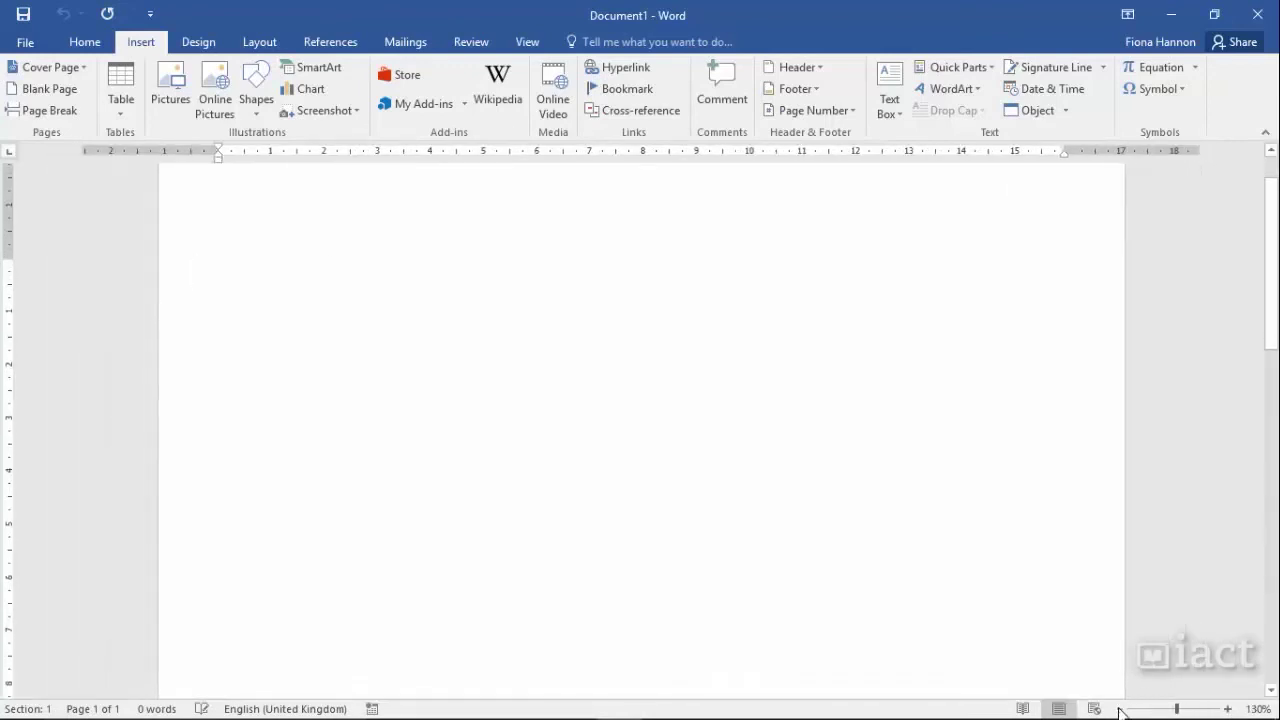
pyautogui.click(1119, 709)
pyautogui.click(1119, 709)
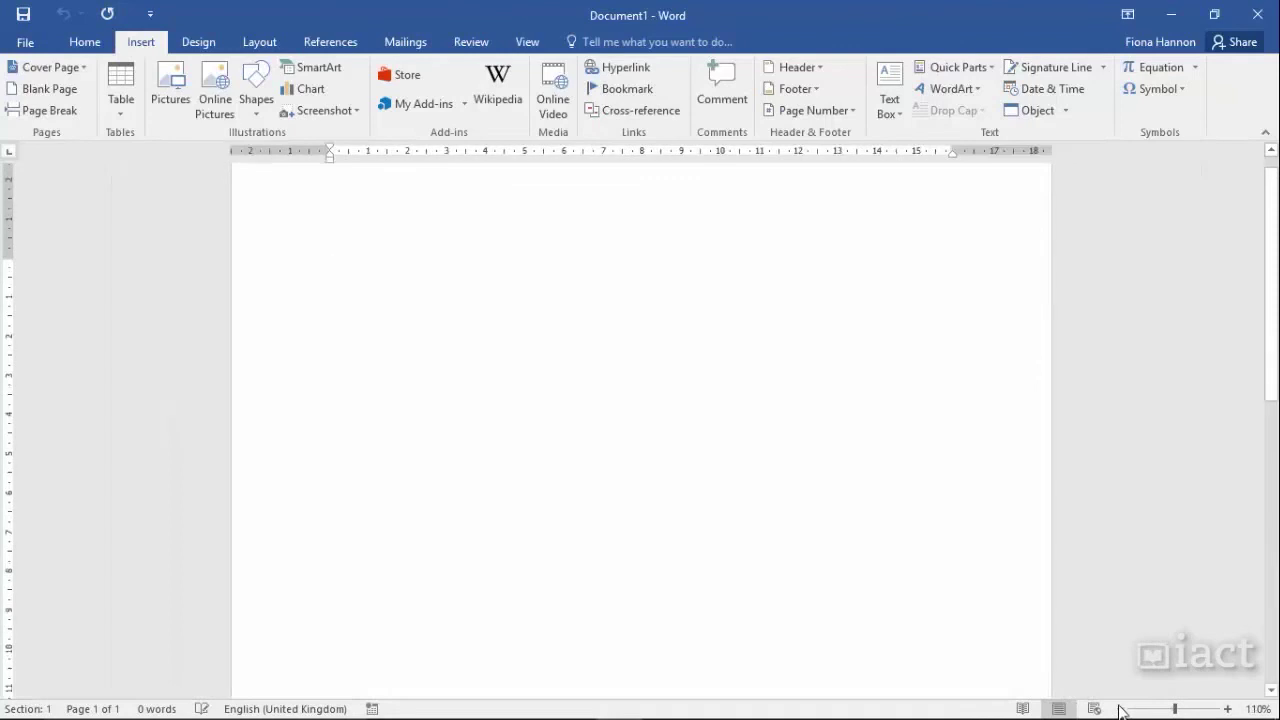